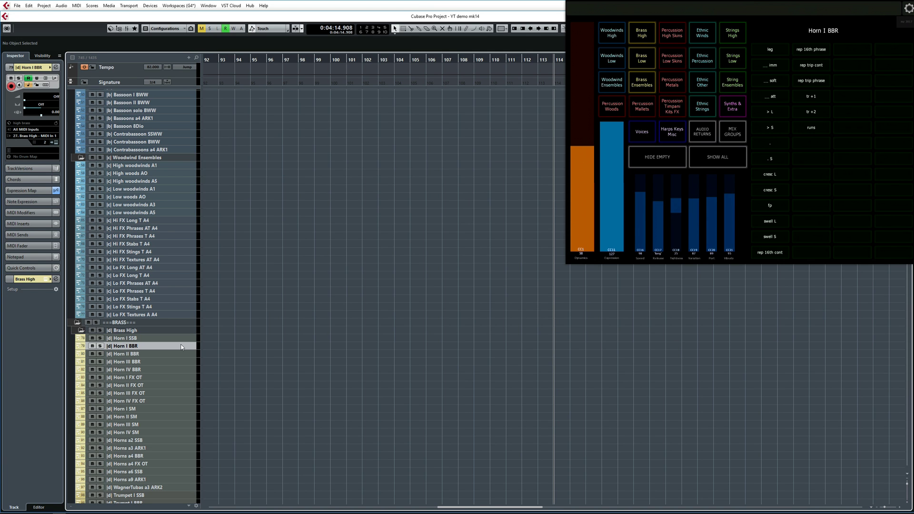
Expand the Inspector's Expression Map section and keep mk12 BBR horn1 as Horn I BBR's map
{"action": "left_click", "coordinate": [43, 191]}
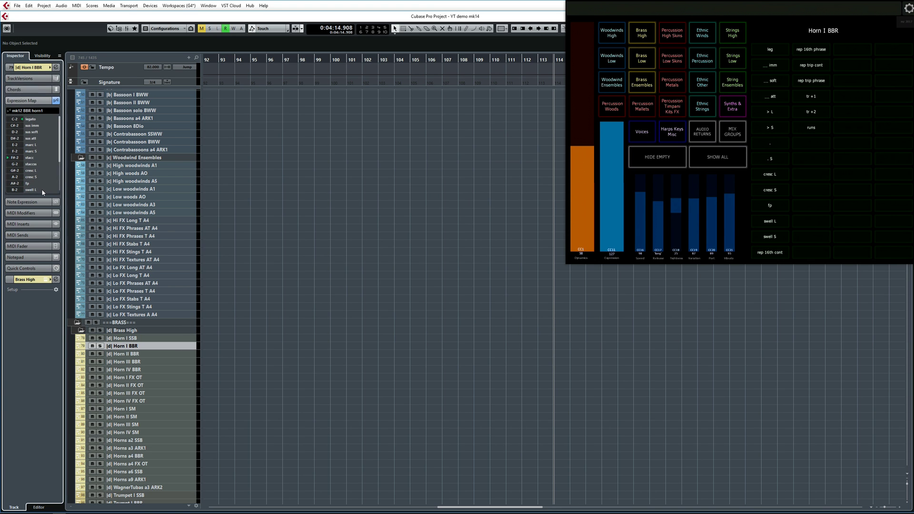
{"action": "left_click", "coordinate": [48, 112]}
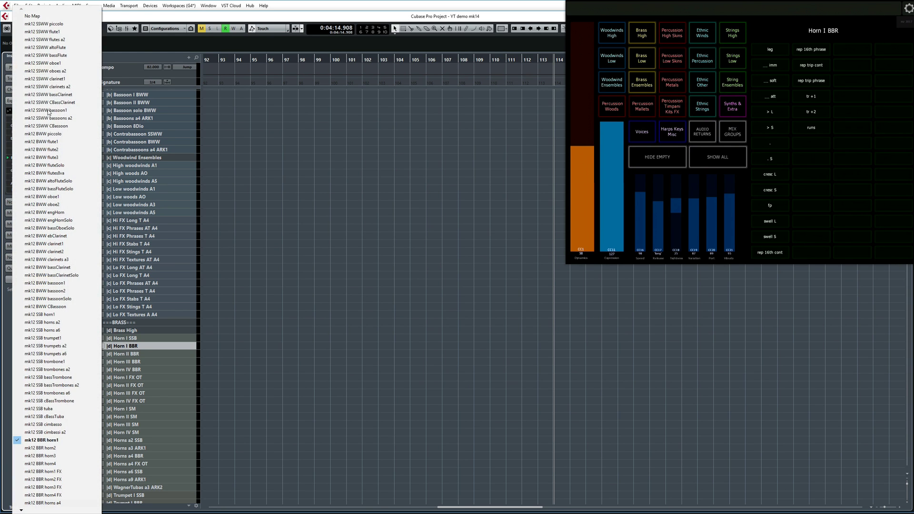
{"action": "left_click", "coordinate": [49, 443]}
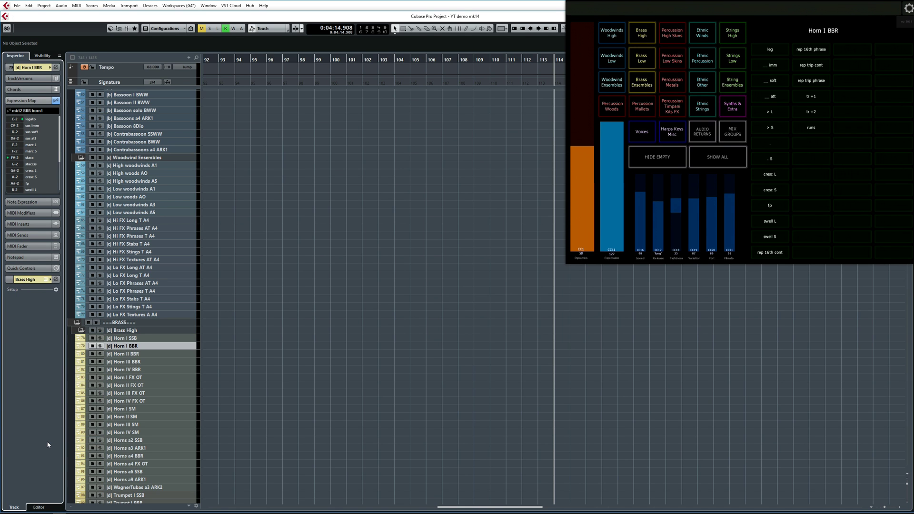
Open MIDI > Expression Map Setup and load the mk12 BBR horn1 map for editing
{"action": "left_click", "coordinate": [75, 7]}
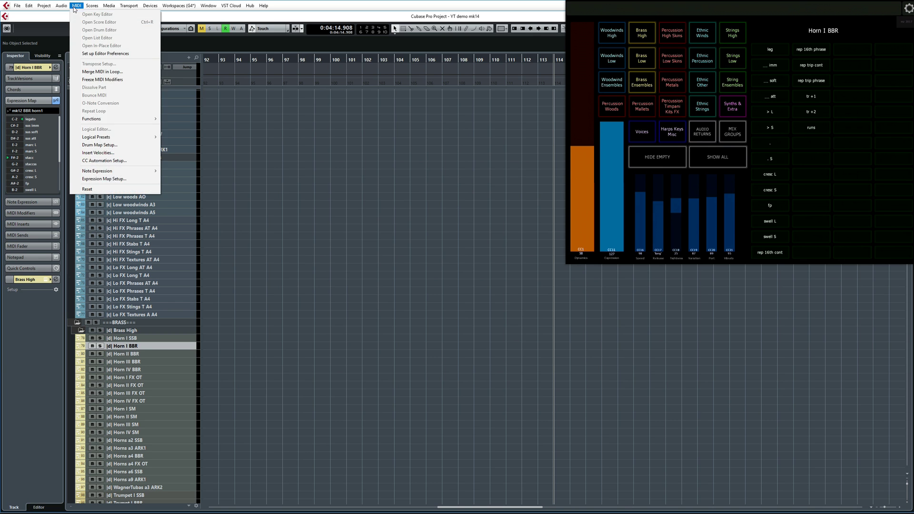
{"action": "left_click", "coordinate": [121, 181]}
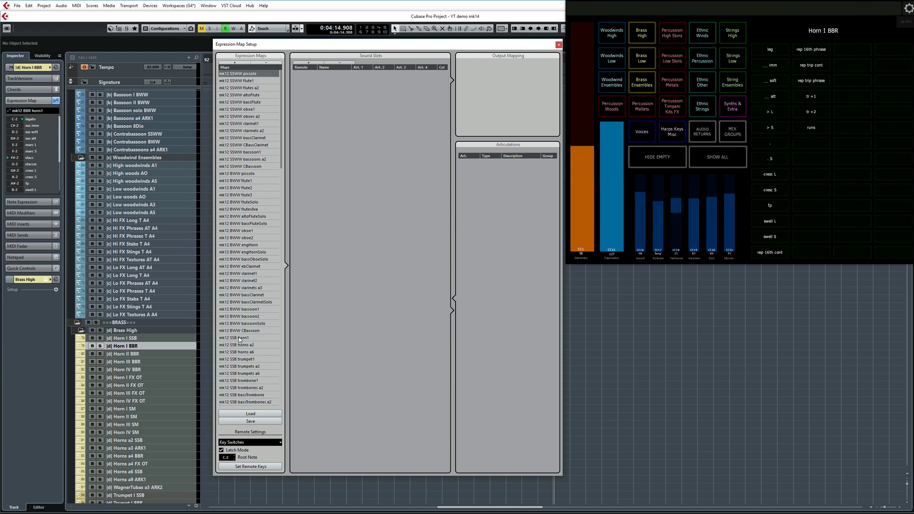
{"action": "scroll", "coordinate": [239, 338], "scroll_direction": "down", "scroll_amount": 6}
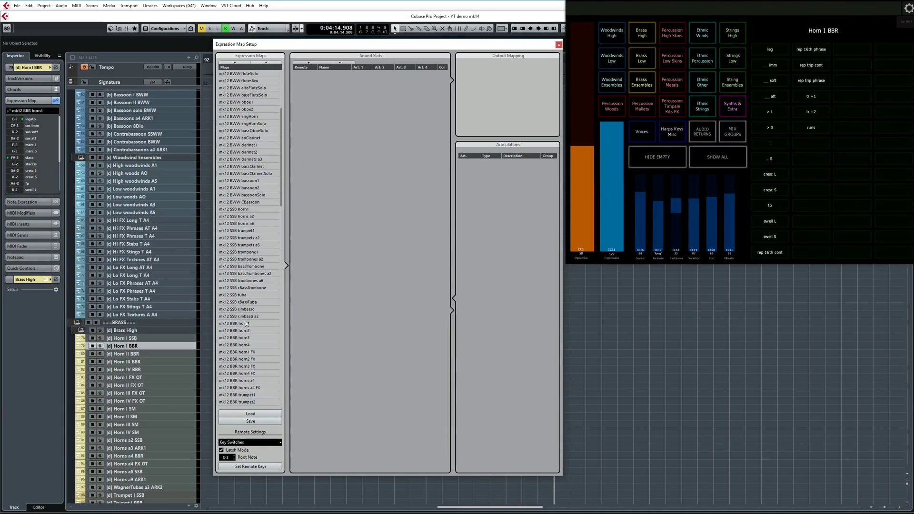
{"action": "left_click", "coordinate": [245, 323]}
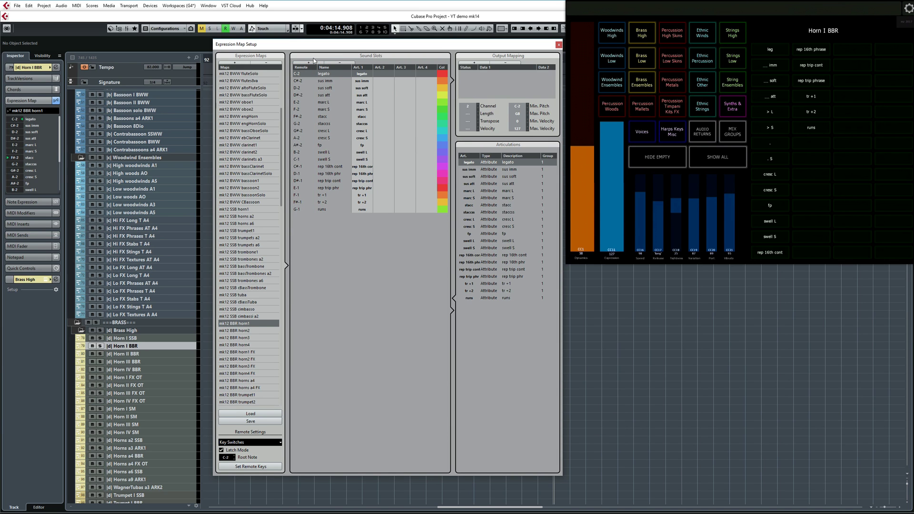
Add and remove a test Output Mapping row, then inspect the stacc slot's F-2, velocity 120 key switch
{"action": "left_click", "coordinate": [481, 63]}
{"action": "left_click", "coordinate": [474, 74]}
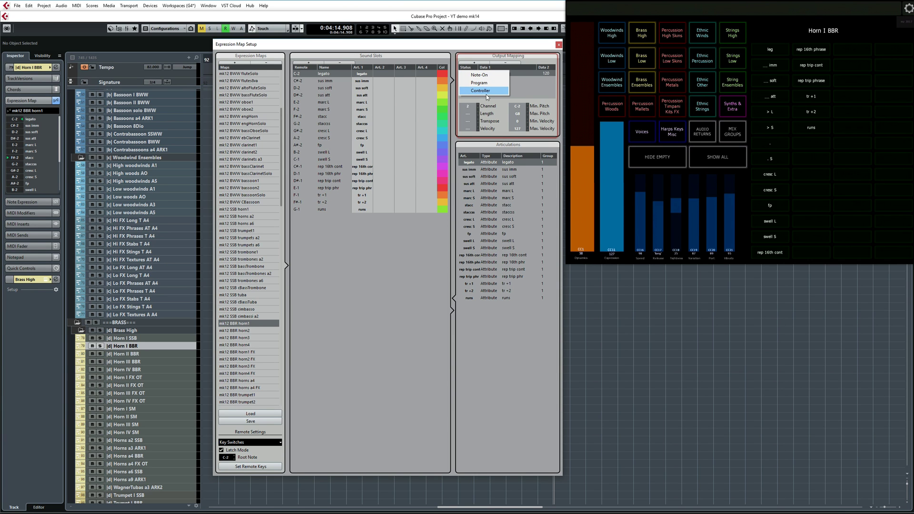
{"action": "left_click", "coordinate": [518, 91]}
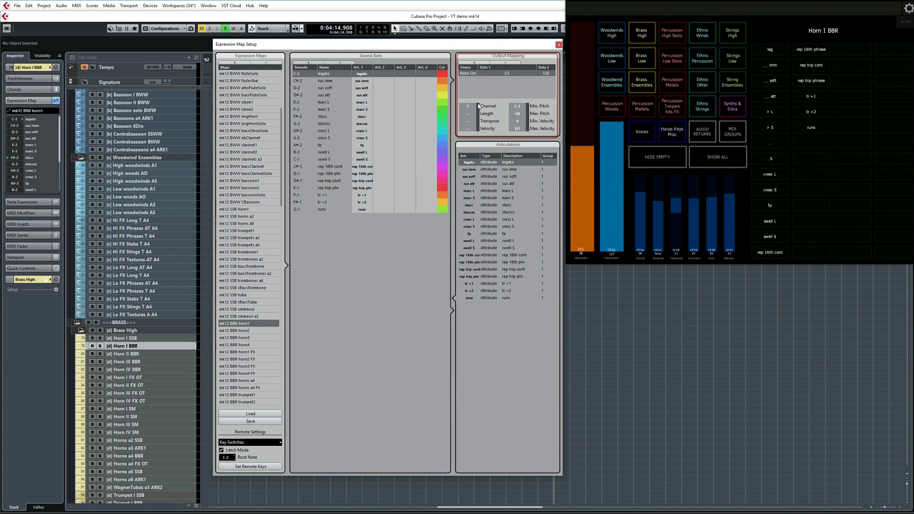
{"action": "scroll", "coordinate": [478, 106], "scroll_direction": "up", "scroll_amount": 2}
{"action": "scroll", "coordinate": [479, 106], "scroll_direction": "down", "scroll_amount": 1}
{"action": "left_click", "coordinate": [505, 62]}
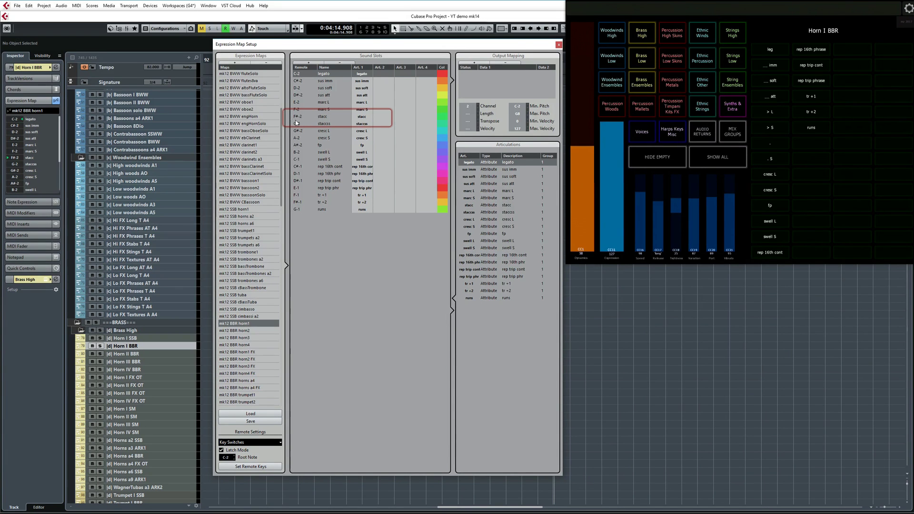
{"action": "left_click", "coordinate": [324, 116]}
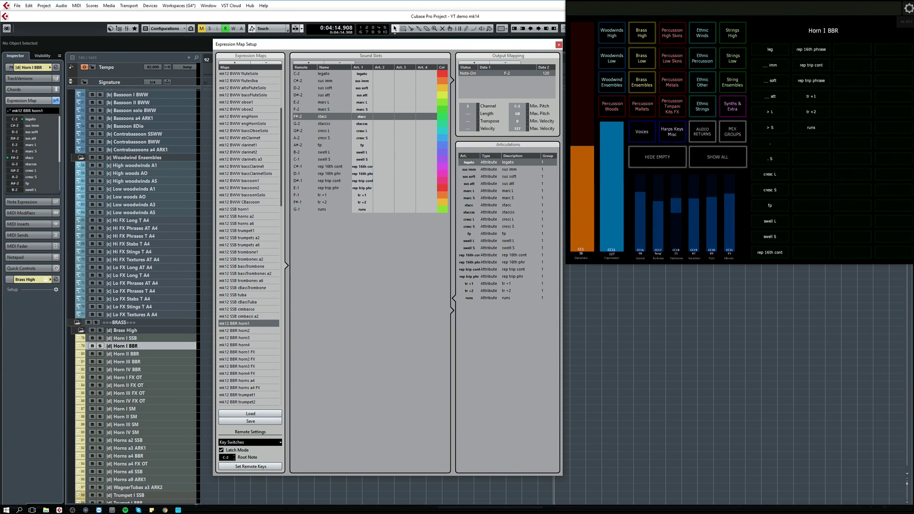
{"action": "left_click", "coordinate": [87, 511]}
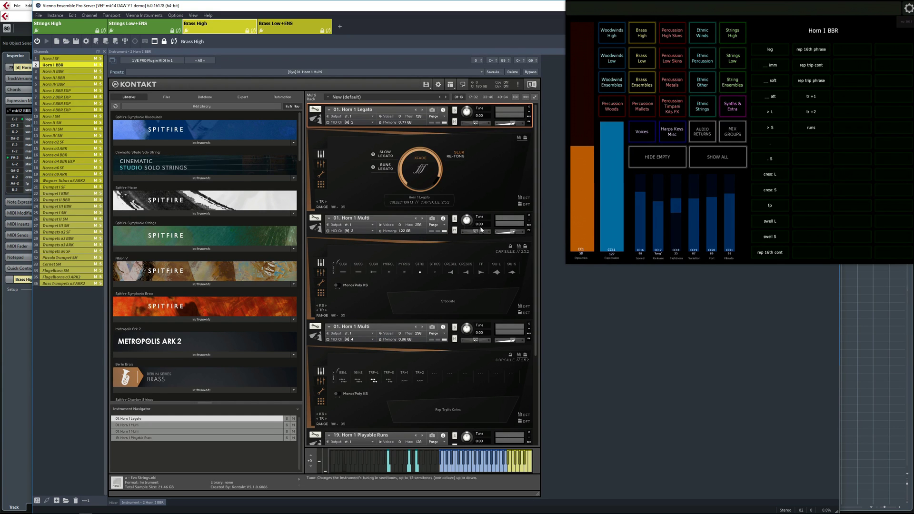
Compare the Horn 1 Multi key switches in Kontakt, then return to Cubase's Expression Map Setup
{"action": "left_click", "coordinate": [381, 243]}
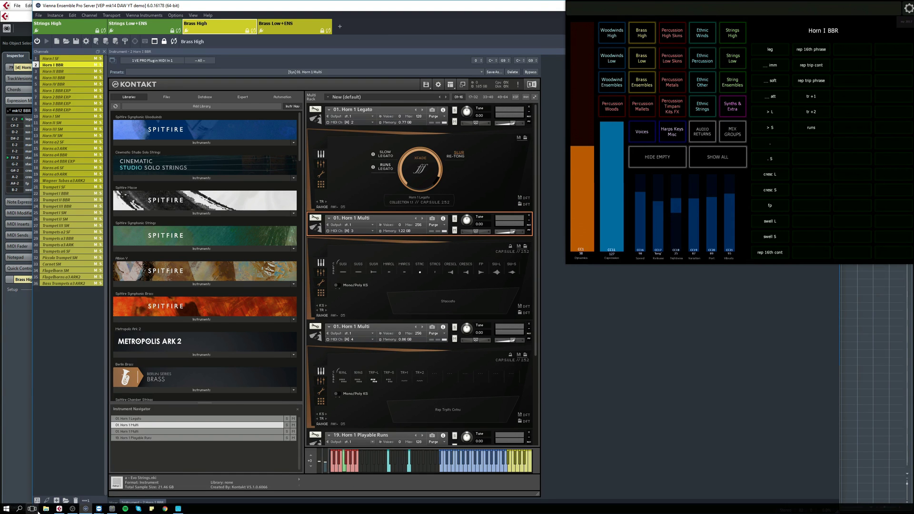
{"action": "left_click", "coordinate": [54, 508]}
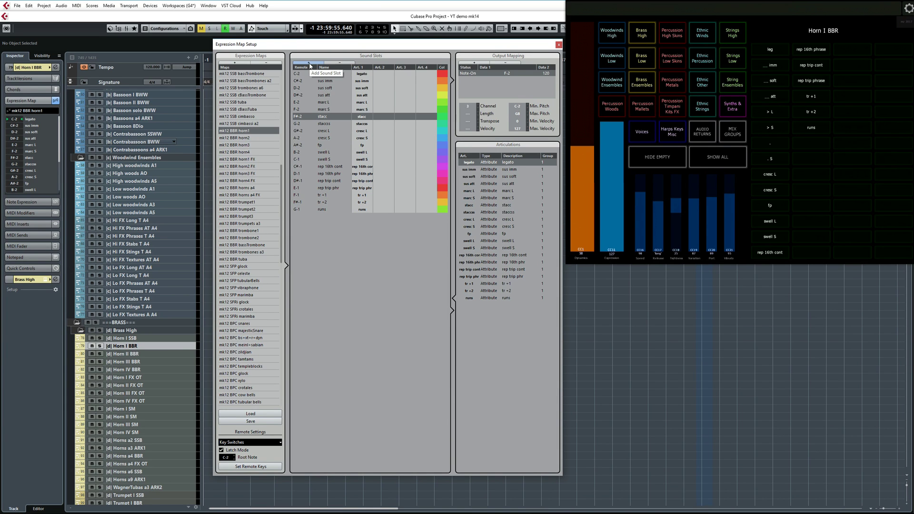
Append Slot 21 to the bottom of mk12 BBR horn1's Sound Slots list
{"action": "left_click", "coordinate": [310, 66]}
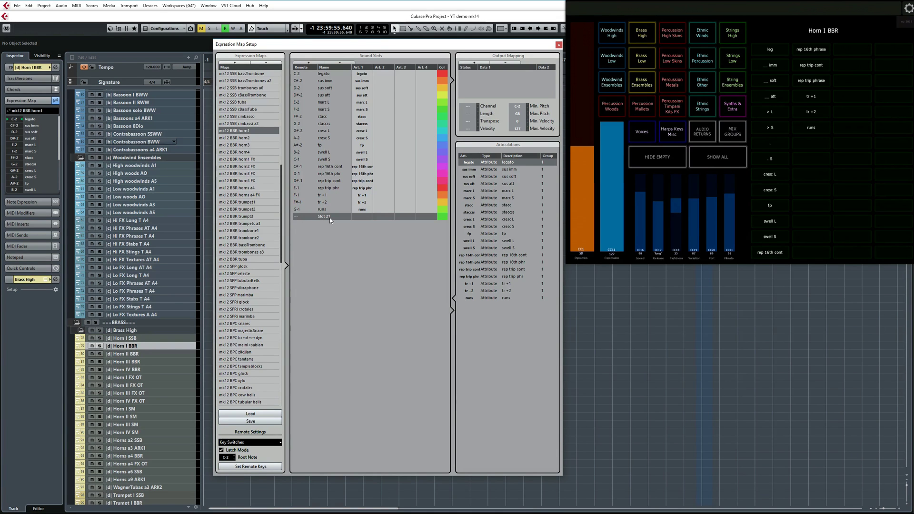
Set the new slot's remote key to G#-1 (20) and clear its default name
{"action": "double_click", "coordinate": [299, 217]}
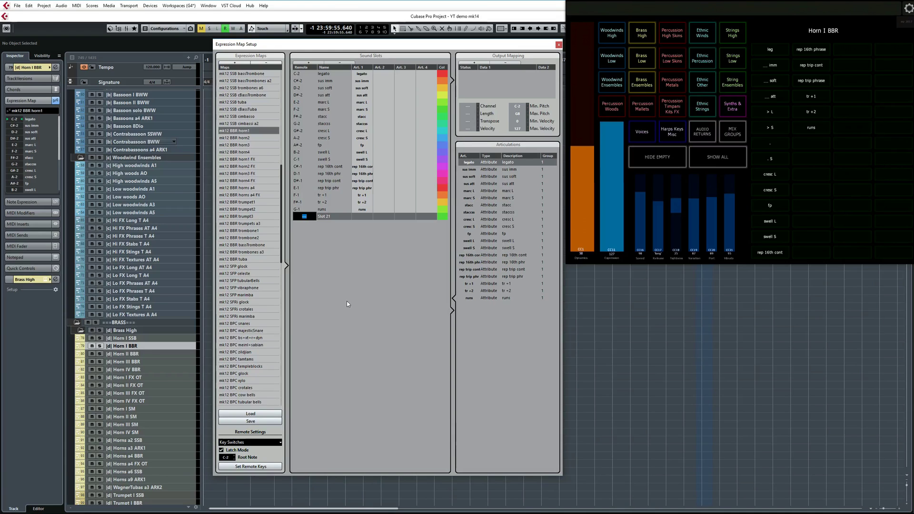
{"action": "type", "text": "20"}
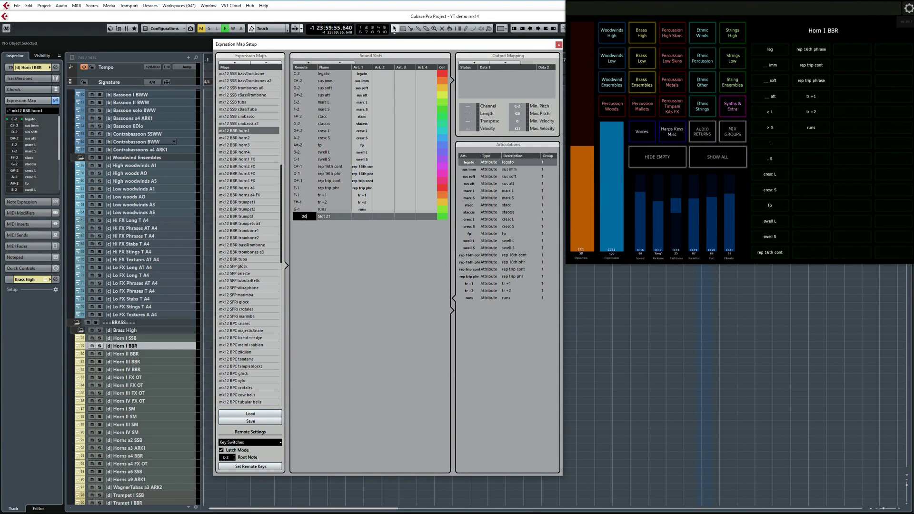
{"action": "key", "text": "Return"}
{"action": "double_click", "coordinate": [343, 217]}
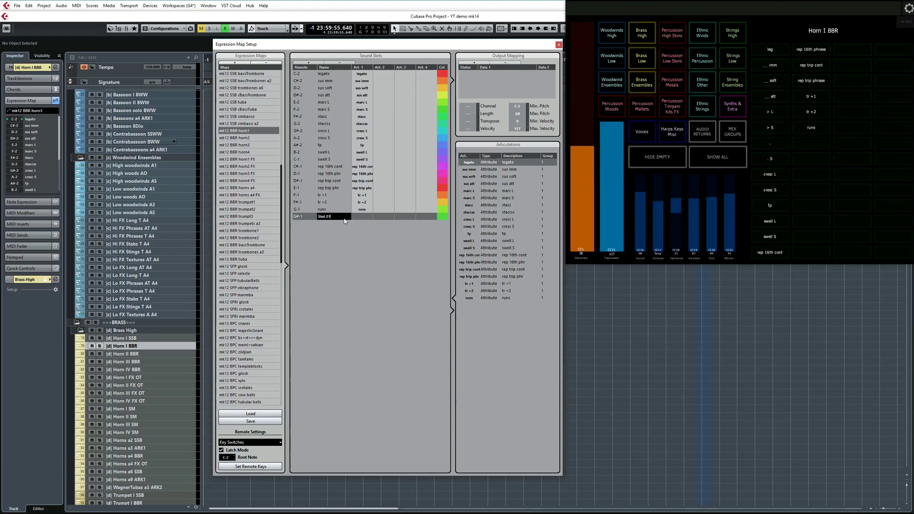
{"action": "key", "text": "BackSpace"}
{"action": "key", "text": "Return"}
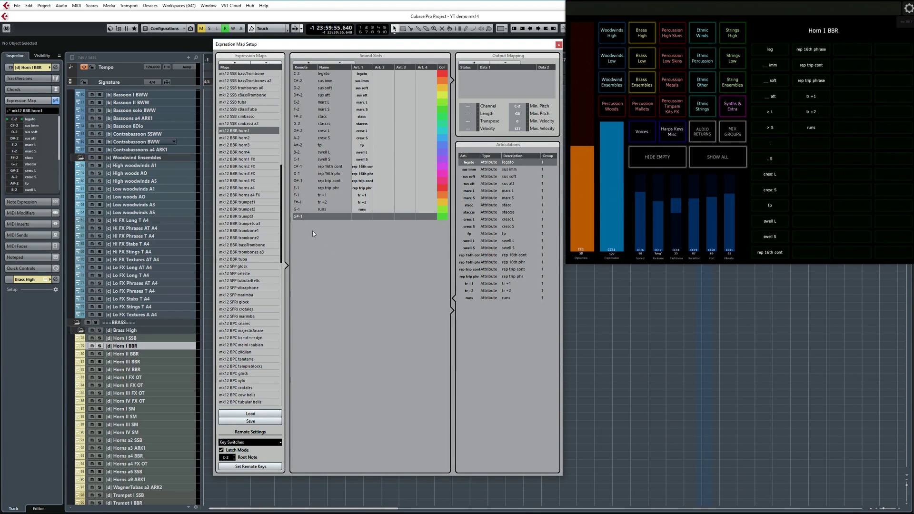
Assign the slot a custom articulation in Art. 1 and name it 'new artic'
{"action": "left_click", "coordinate": [363, 217]}
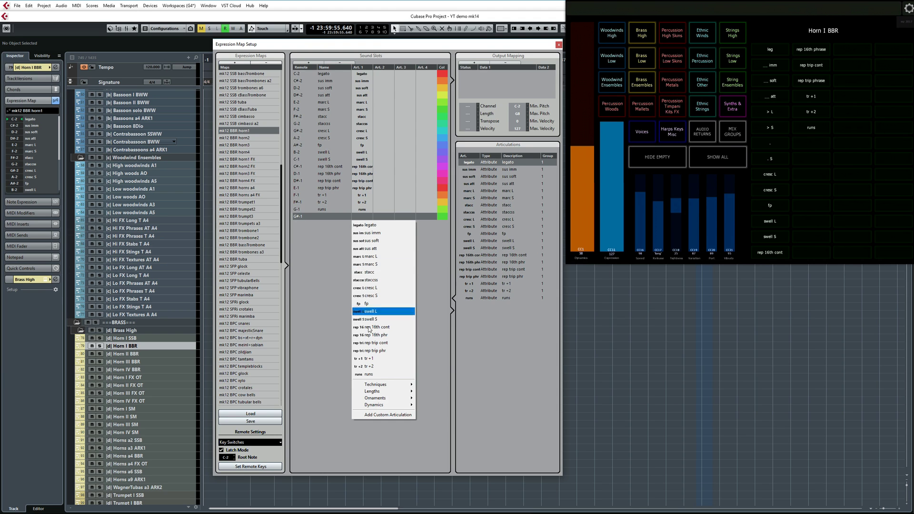
{"action": "left_click", "coordinate": [389, 415]}
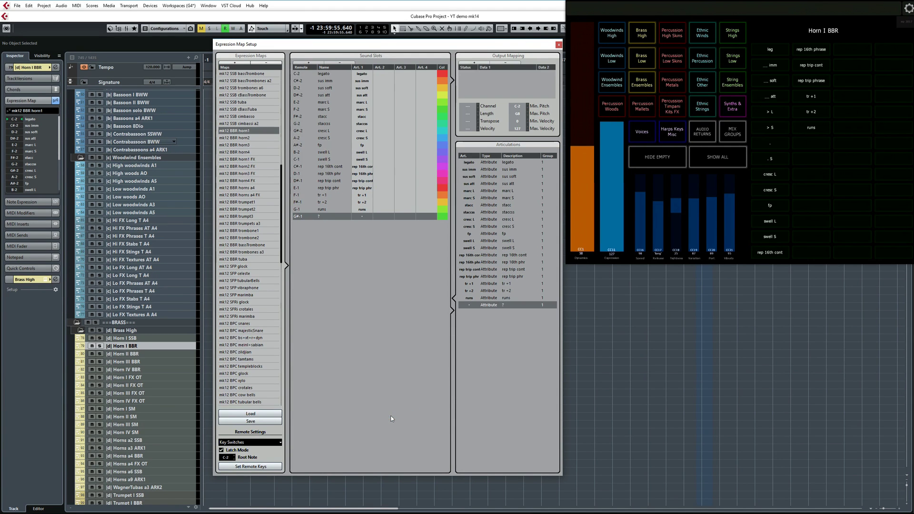
{"action": "double_click", "coordinate": [472, 306]}
{"action": "type", "text": "new artic"}
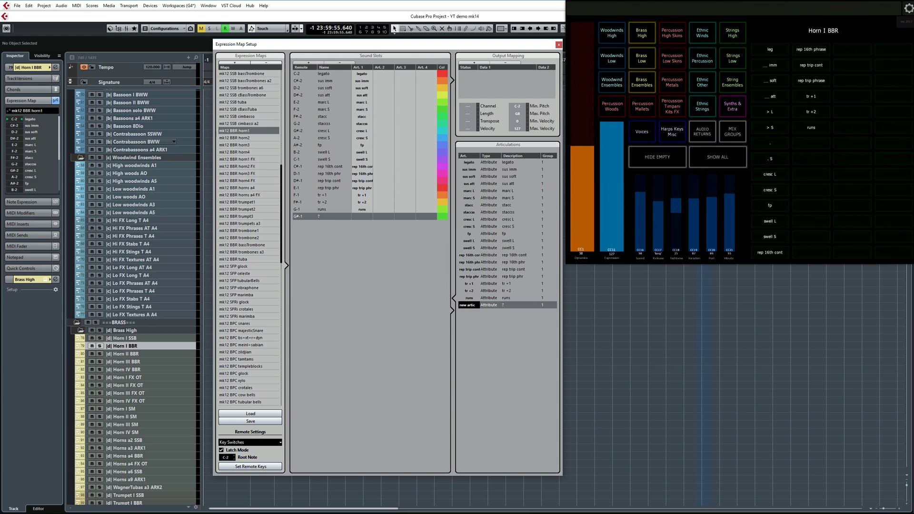
{"action": "key", "text": "Return"}
{"action": "key", "text": "Tab"}
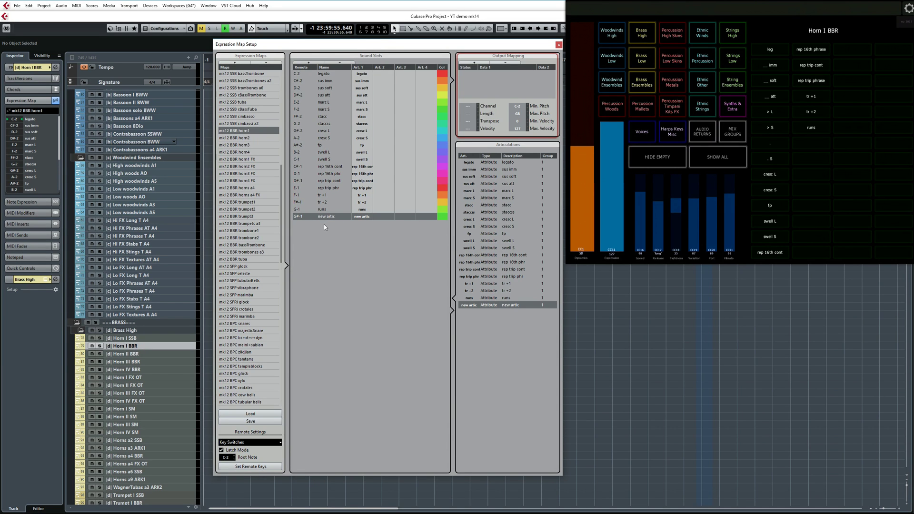
Select the G#-1 'new artic' slot and delete it from the map
{"action": "left_click", "coordinate": [343, 40]}
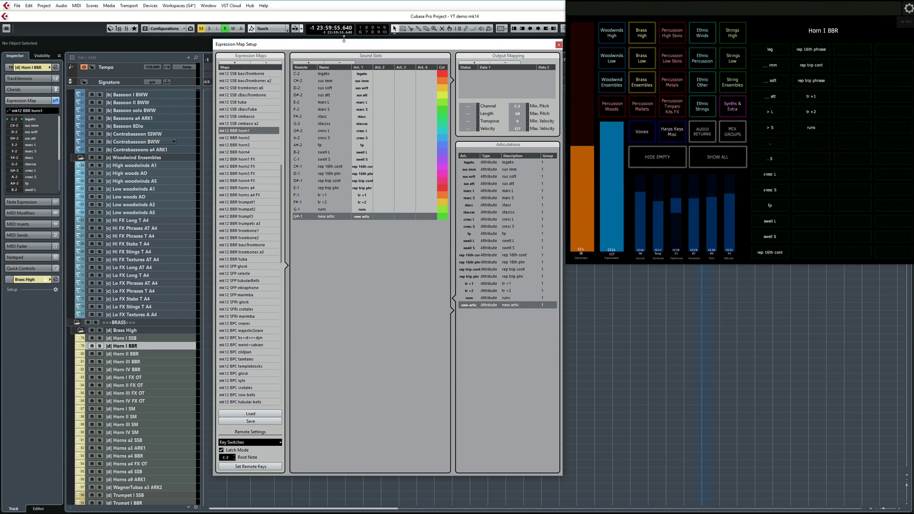
{"action": "left_click", "coordinate": [338, 64]}
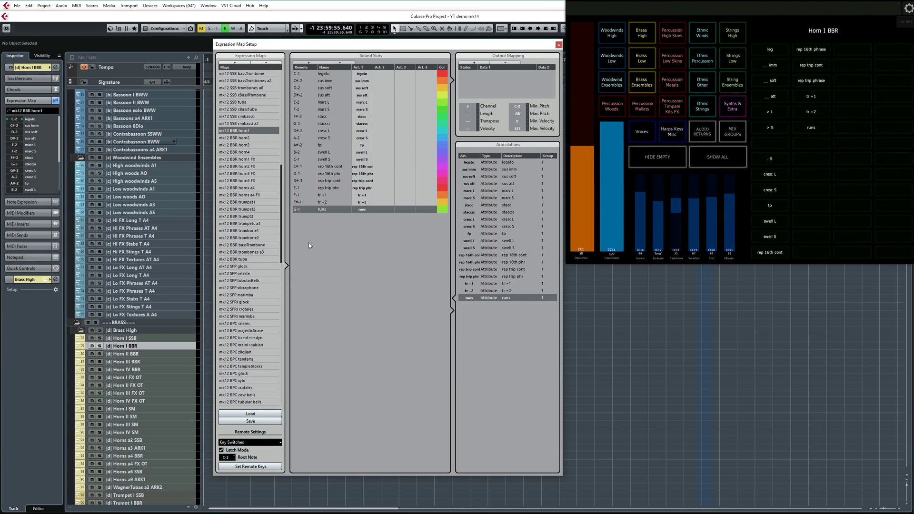
Browse the mk12 SSS violoncello map's slots, then close Expression Map Setup
{"action": "scroll", "coordinate": [268, 260], "scroll_direction": "down", "scroll_amount": 3}
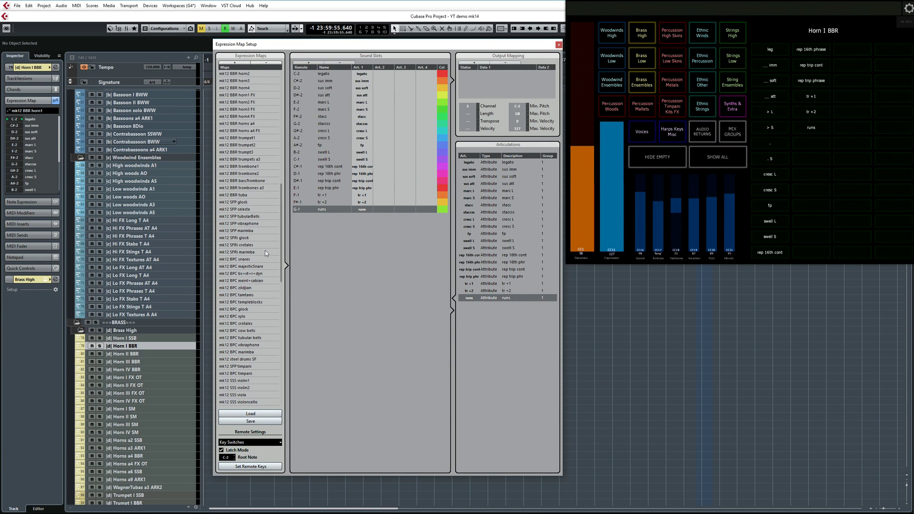
{"action": "scroll", "coordinate": [266, 254], "scroll_direction": "down", "scroll_amount": 3}
{"action": "left_click", "coordinate": [255, 337]}
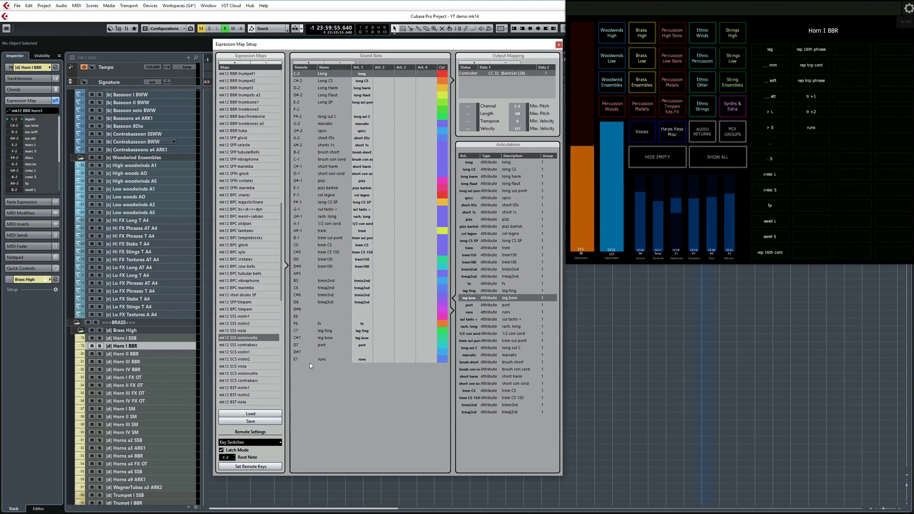
{"action": "left_click", "coordinate": [559, 44]}
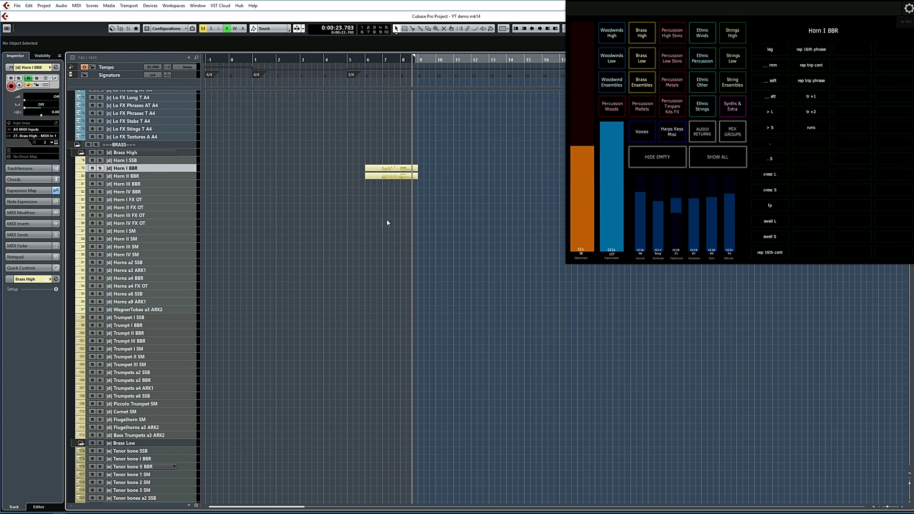
{"action": "double_click", "coordinate": [411, 176]}
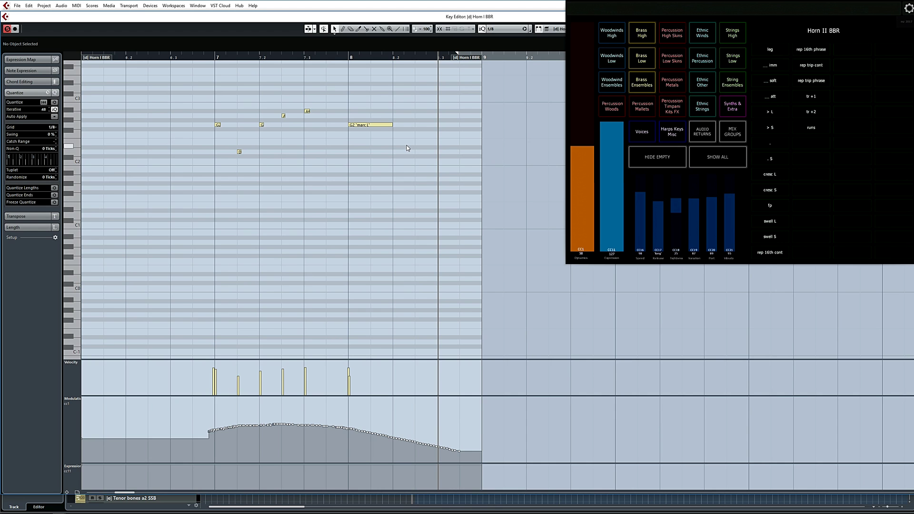
{"action": "scroll", "coordinate": [406, 145], "scroll_direction": "down", "scroll_amount": 3}
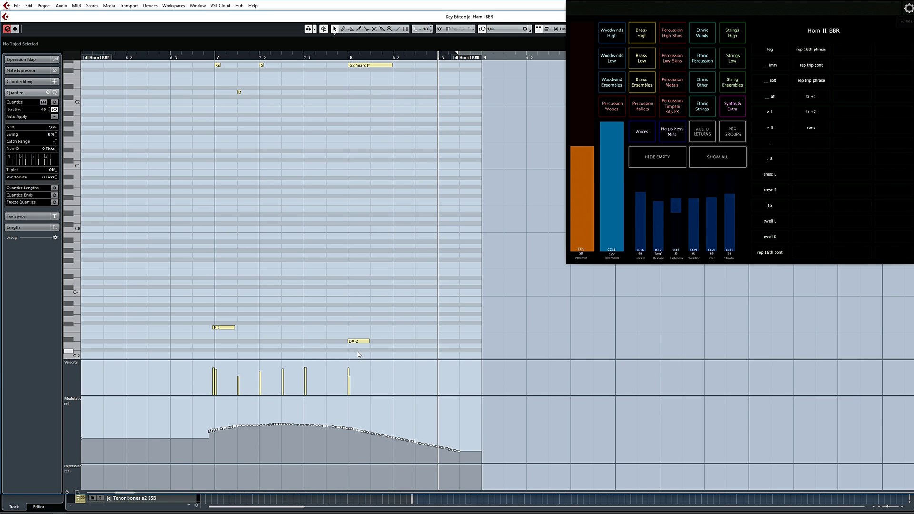
{"action": "key", "text": "KP_0"}
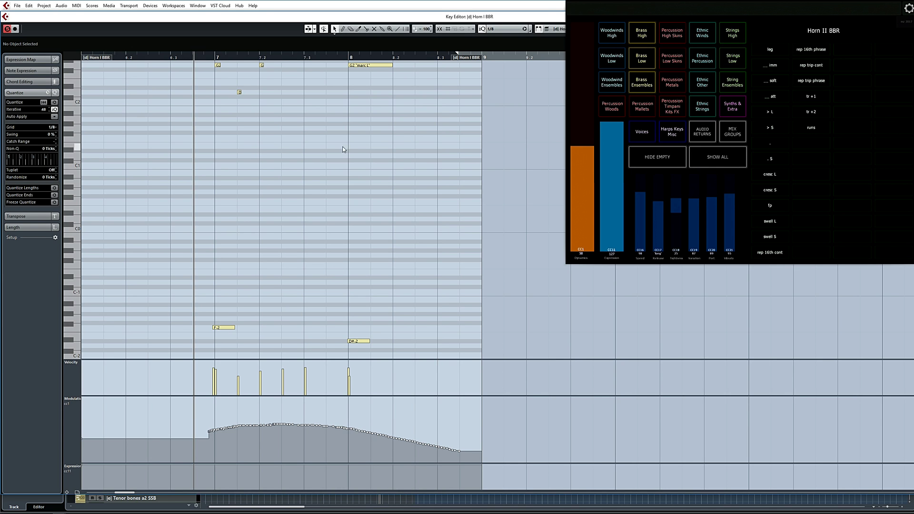
{"action": "key", "text": "space"}
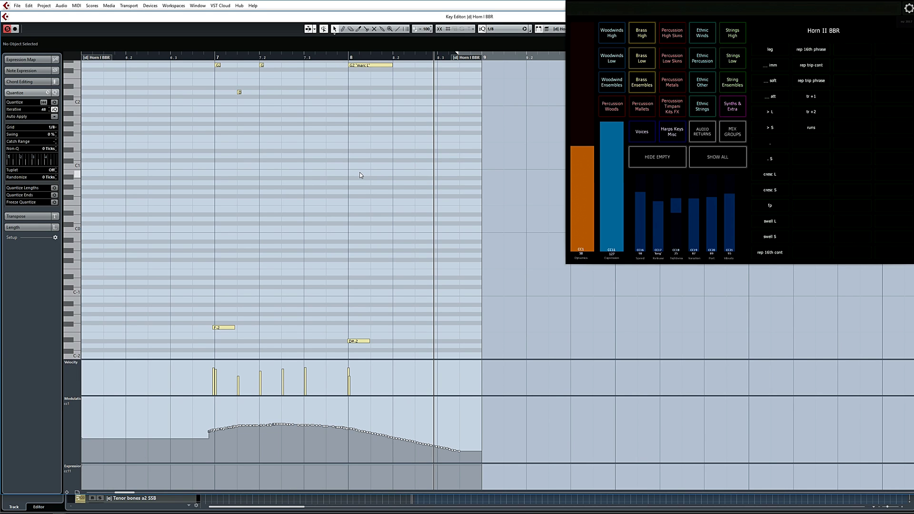
{"action": "left_click", "coordinate": [257, 60]}
{"action": "scroll", "coordinate": [370, 186], "scroll_direction": "up", "scroll_amount": 3}
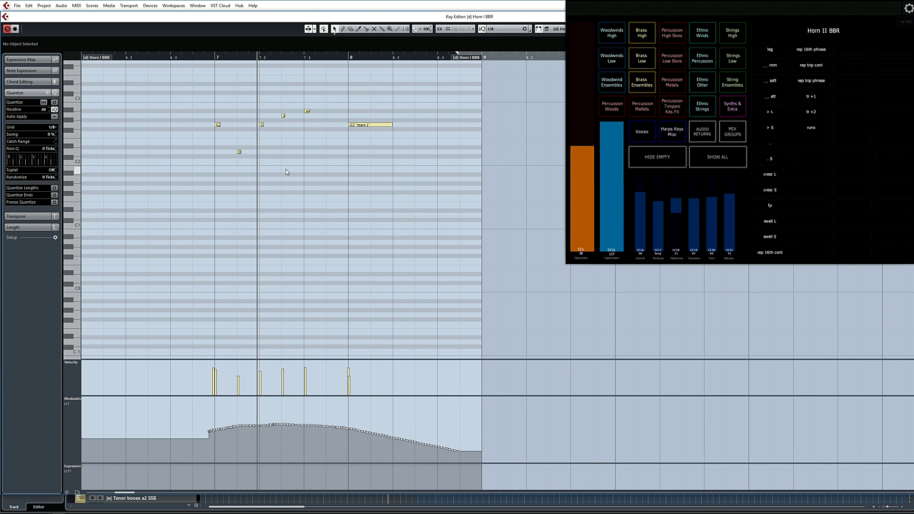
{"action": "key", "text": "space"}
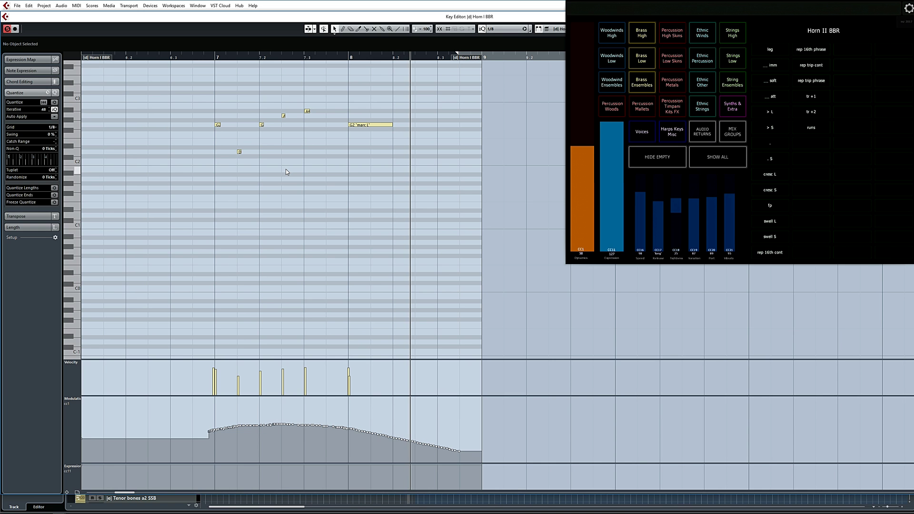
Open the Horn I BBR part in the Key Editor and play it back
{"action": "key", "text": "Return"}
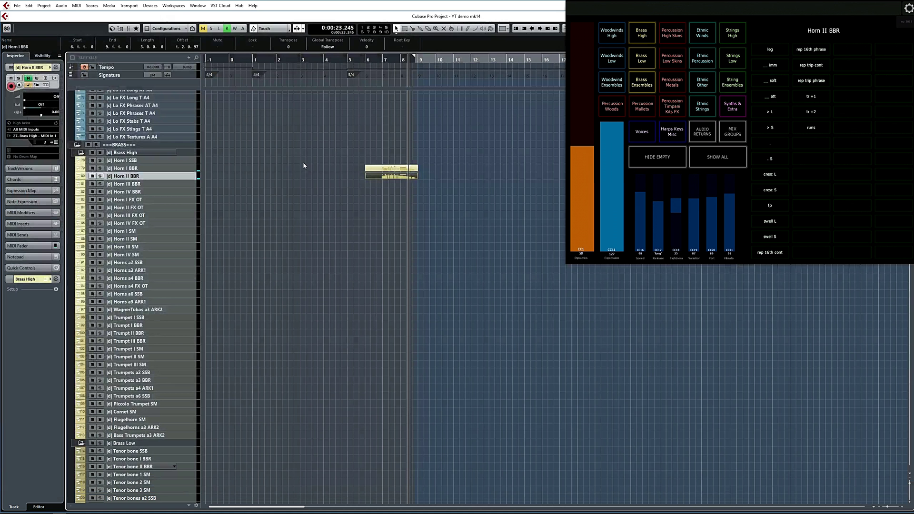
{"action": "left_click", "coordinate": [408, 170]}
{"action": "key", "text": "Return"}
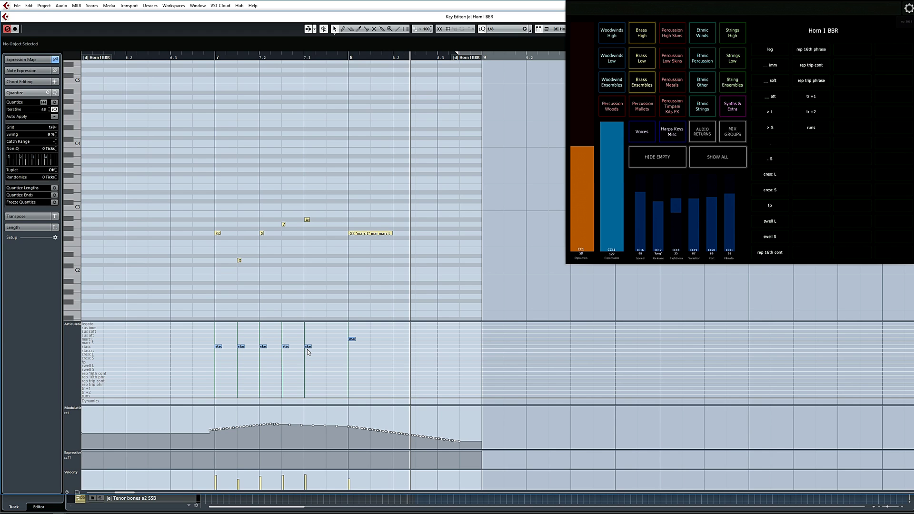
{"action": "scroll", "coordinate": [372, 146], "scroll_direction": "down", "scroll_amount": 3}
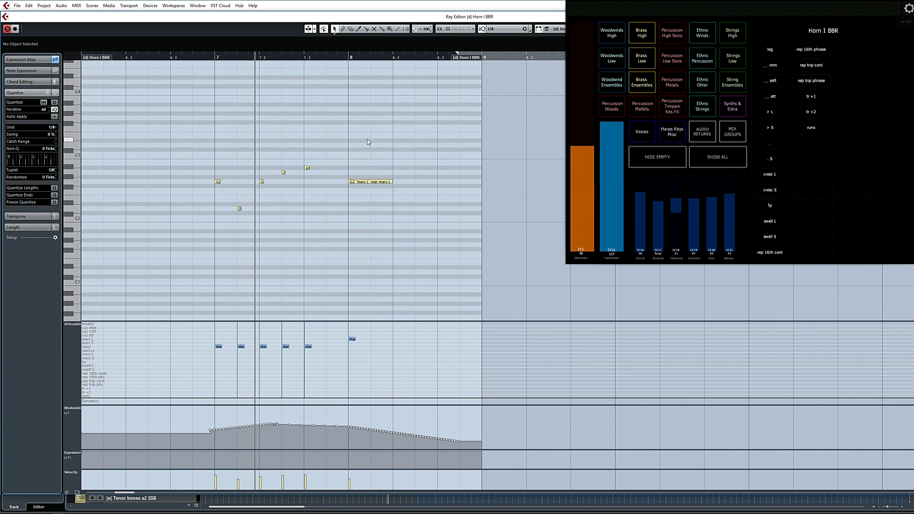
{"action": "key", "text": "space"}
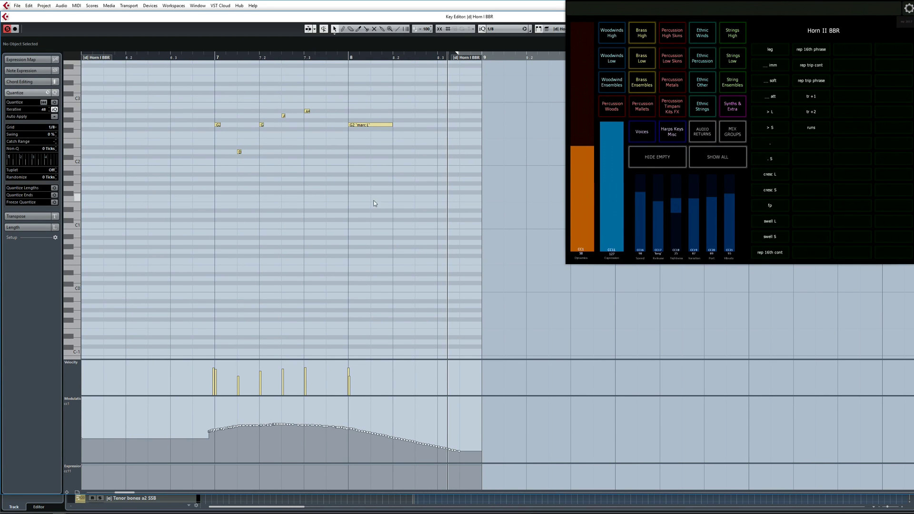
{"action": "scroll", "coordinate": [342, 198], "scroll_direction": "down", "scroll_amount": 3}
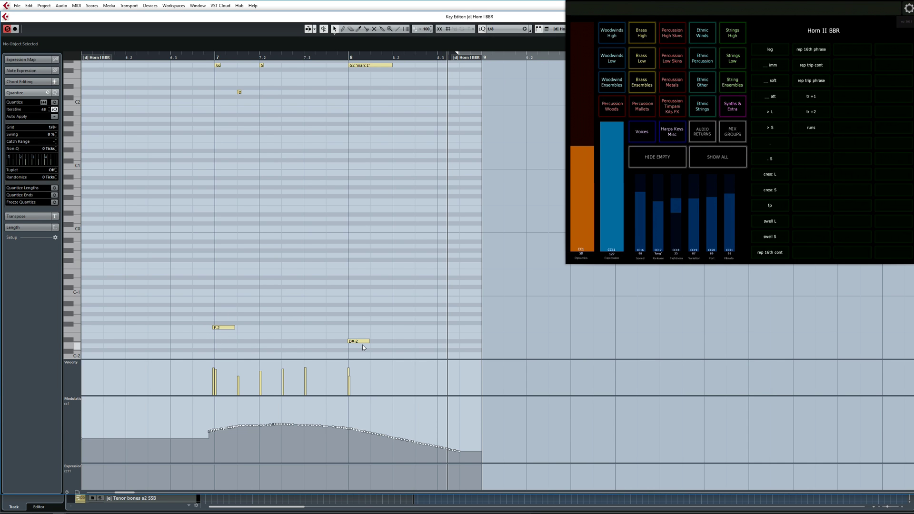
Check the horn instruments in Vienna Ensemble Pro, then return to Cubase and close the editor
{"action": "mouse_move", "coordinate": [75, 511]}
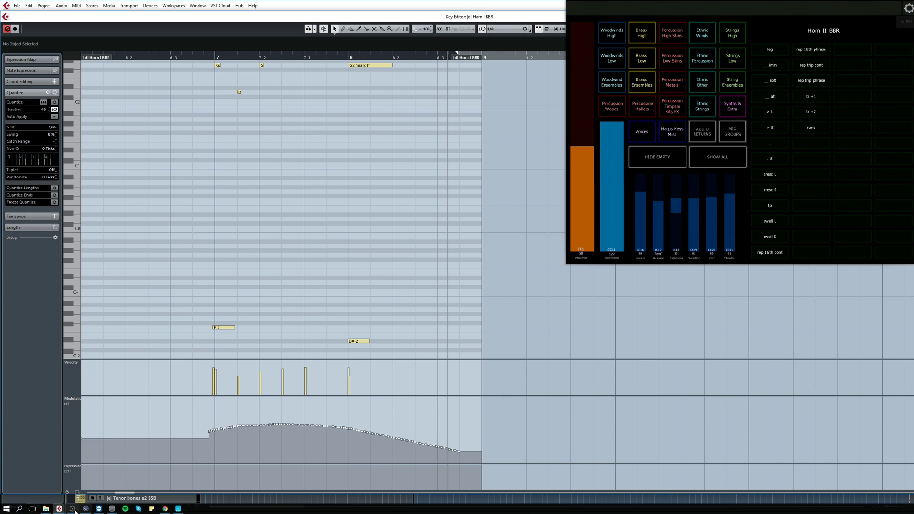
{"action": "left_click", "coordinate": [75, 478]}
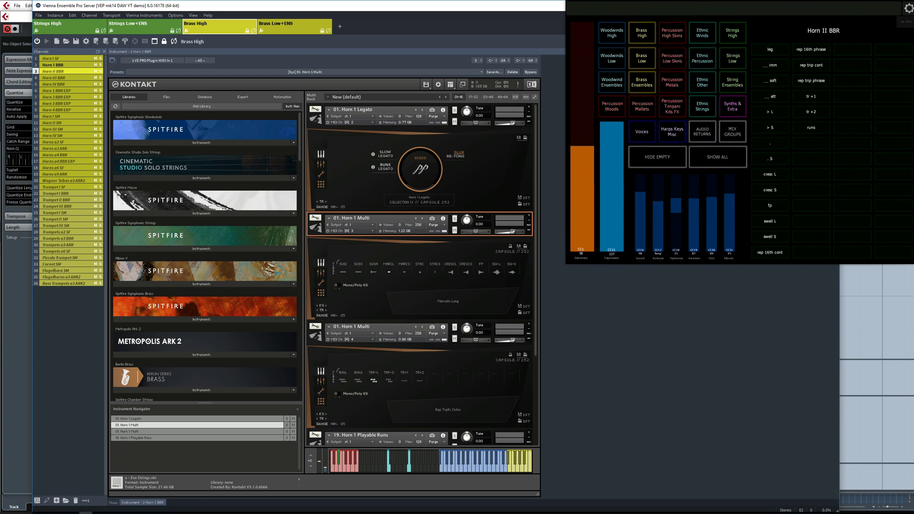
{"action": "mouse_move", "coordinate": [59, 508]}
{"action": "left_click", "coordinate": [94, 489]}
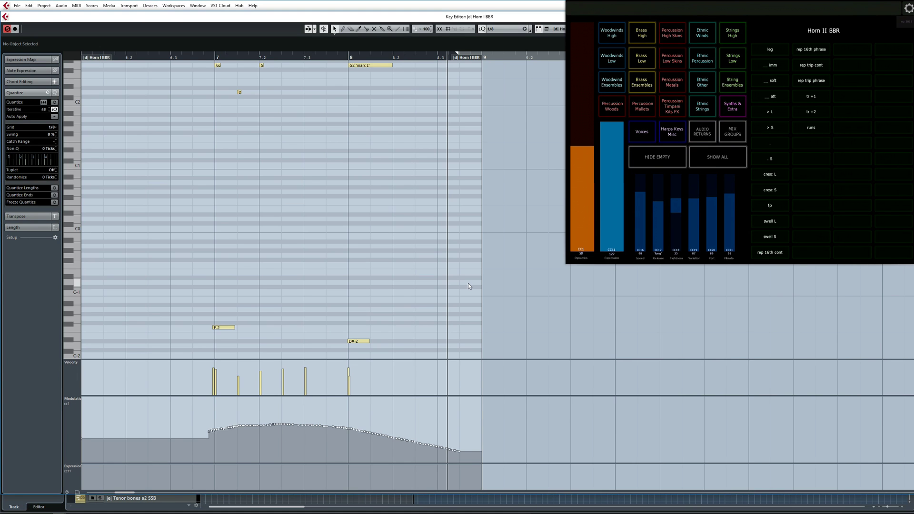
{"action": "key", "text": "Return"}
Change the notes at 7.1.3, 7.2, 7.2.3 and 7.3 to staccss, marc L, swell L and sus soft
{"action": "left_click", "coordinate": [393, 164]}
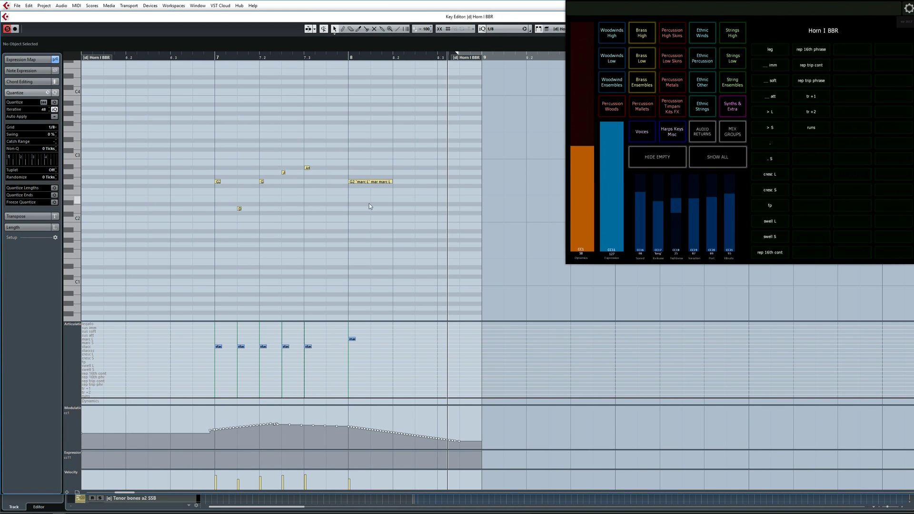
{"action": "left_click", "coordinate": [241, 351]}
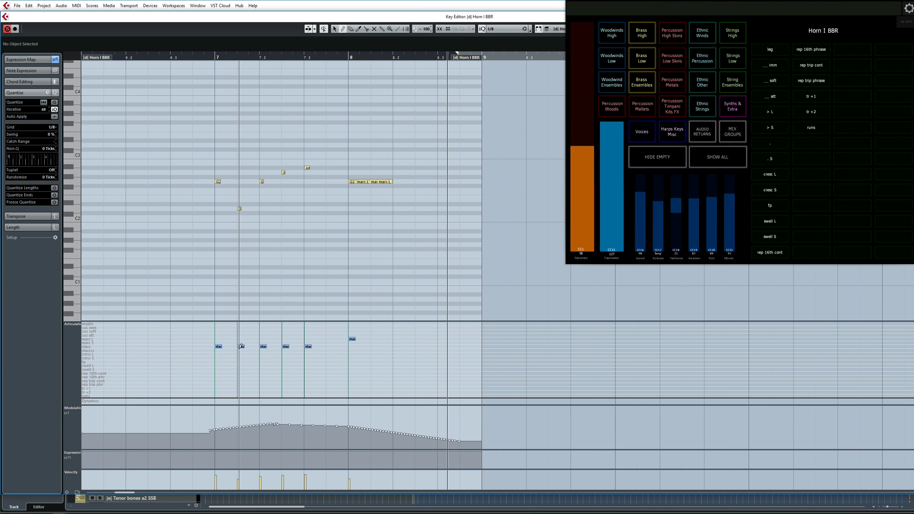
{"action": "left_click", "coordinate": [263, 338]}
{"action": "left_click", "coordinate": [285, 365]}
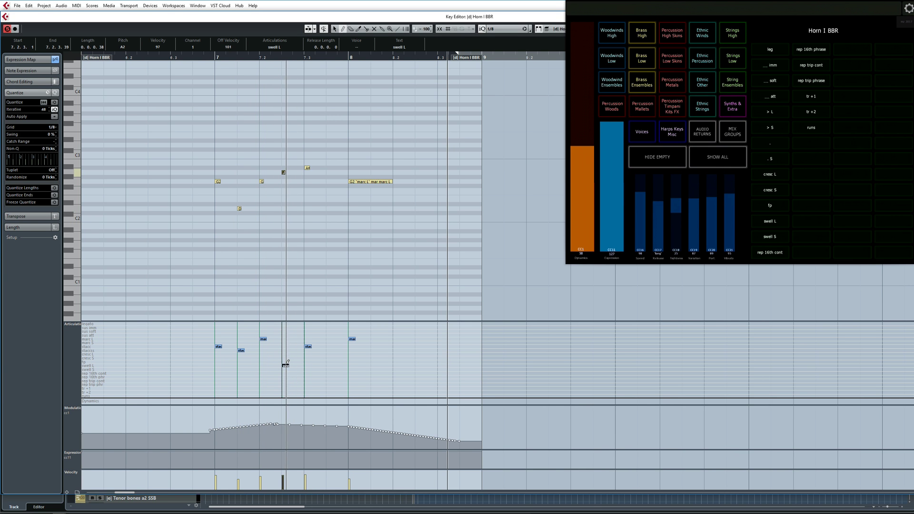
{"action": "left_click", "coordinate": [312, 331]}
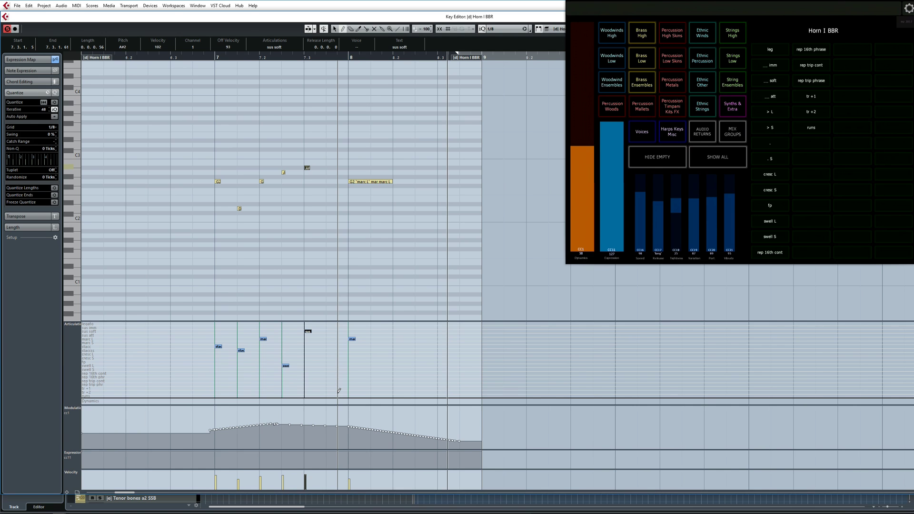